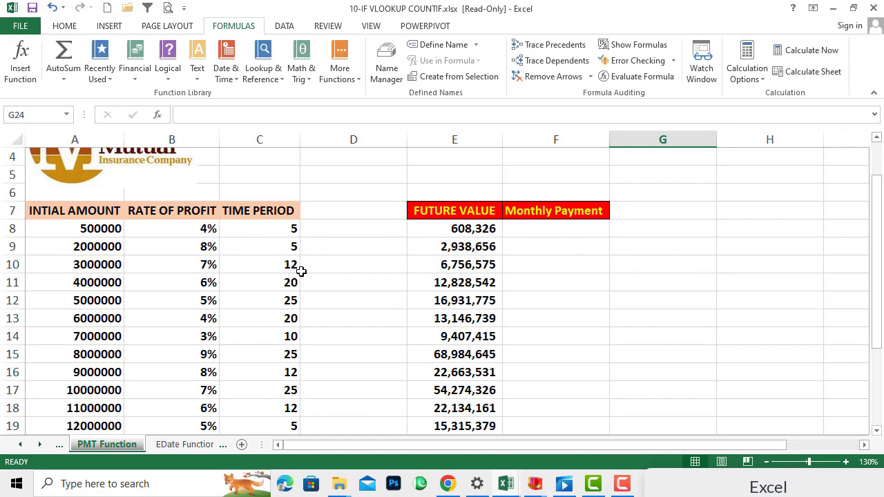
# Select cell F8, the first Monthly Payment cell beside the 500000 loan
pyautogui.click(572, 230)
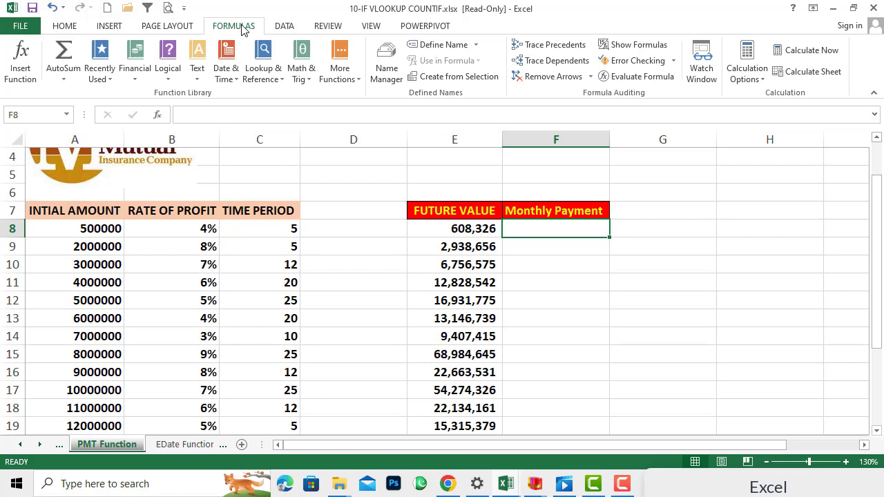
# Insert PMT from the Financial functions list to bring up its Function Arguments
pyautogui.click(135, 77)
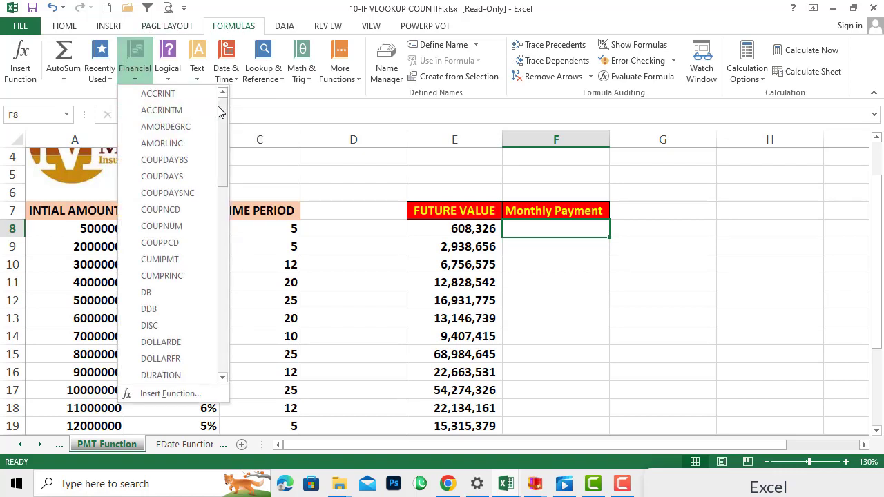
pyautogui.moveTo(220, 112); pyautogui.dragTo(224, 238)
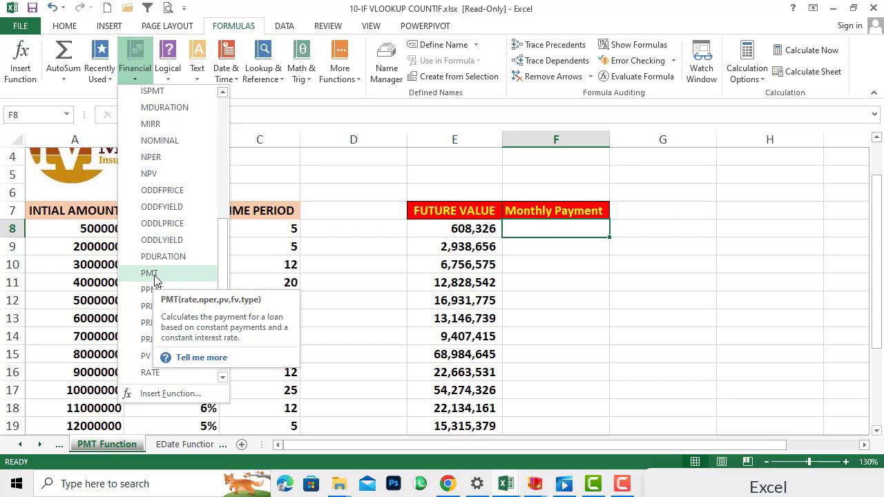
pyautogui.click(155, 277)
pyautogui.moveTo(688, 178); pyautogui.dragTo(643, 149)
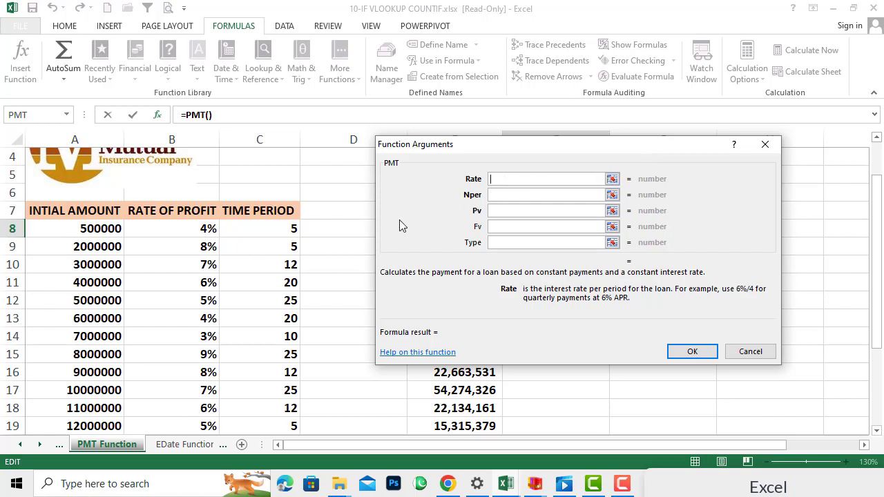
# Enter B8/12 as the PMT rate and C8 as the number of periods
pyautogui.click(176, 230)
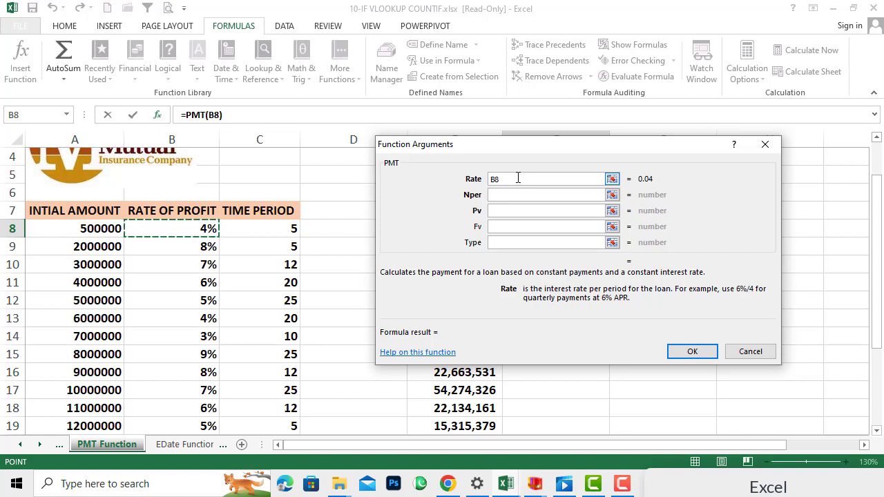
pyautogui.write('/')
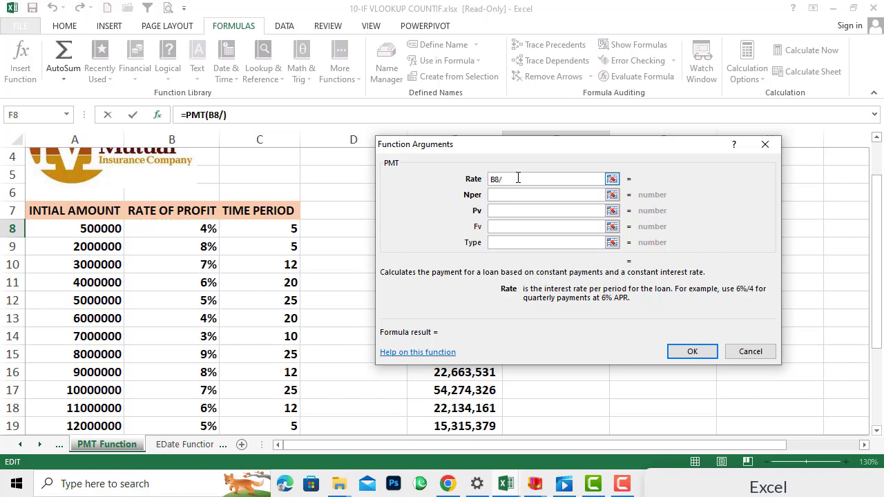
pyautogui.write('12')
pyautogui.click(518, 194)
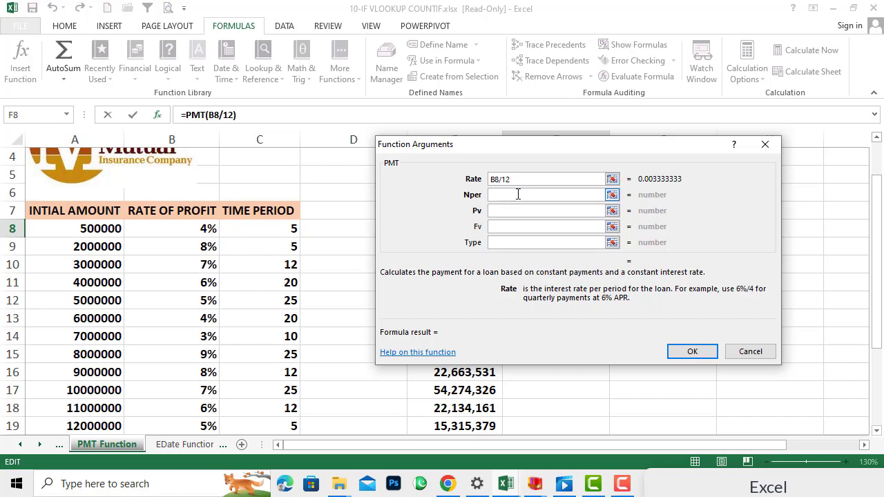
pyautogui.click(518, 195)
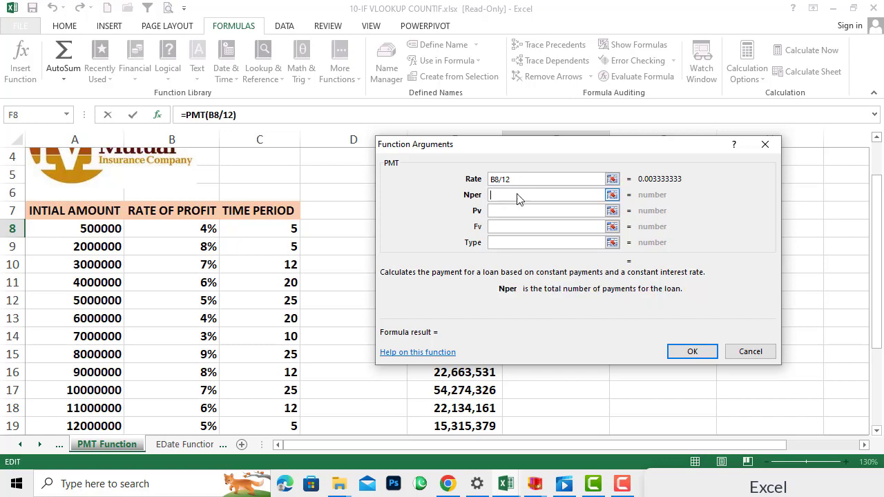
pyautogui.click(261, 228)
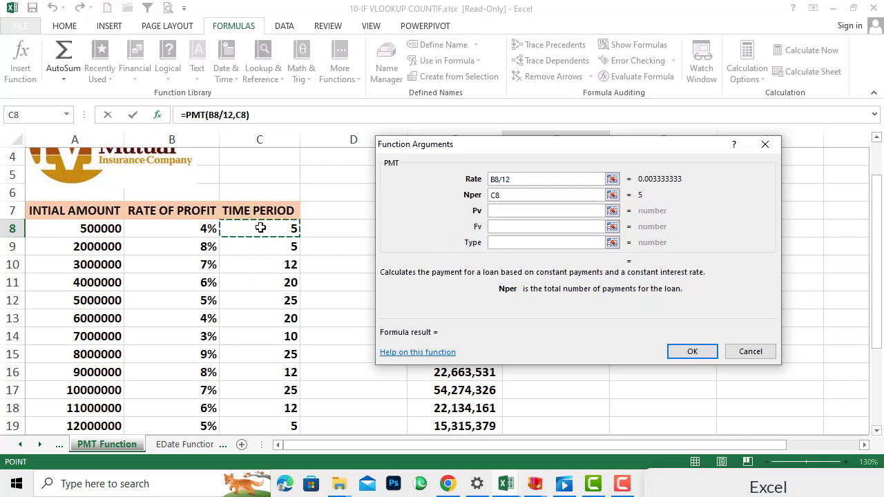
pyautogui.click(524, 212)
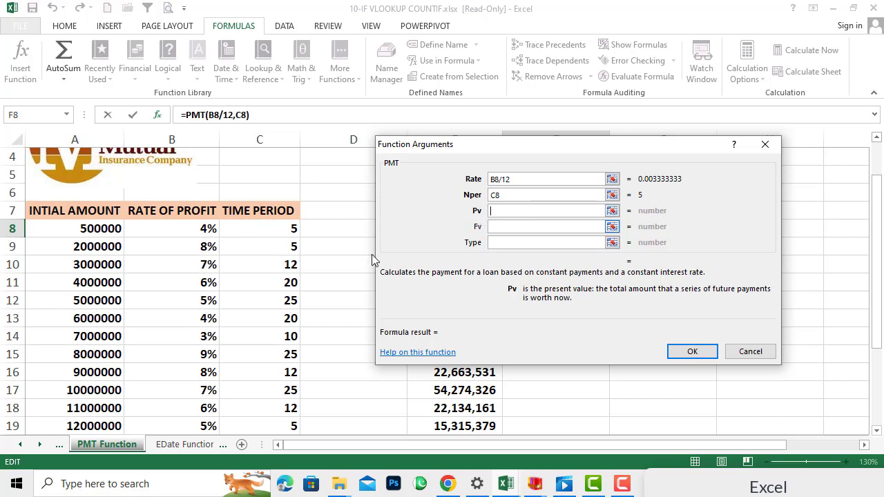
# Set present value to -A8 and confirm =PMT(B8/12,C8,-A8), showing 101,002.22
pyautogui.click(84, 229)
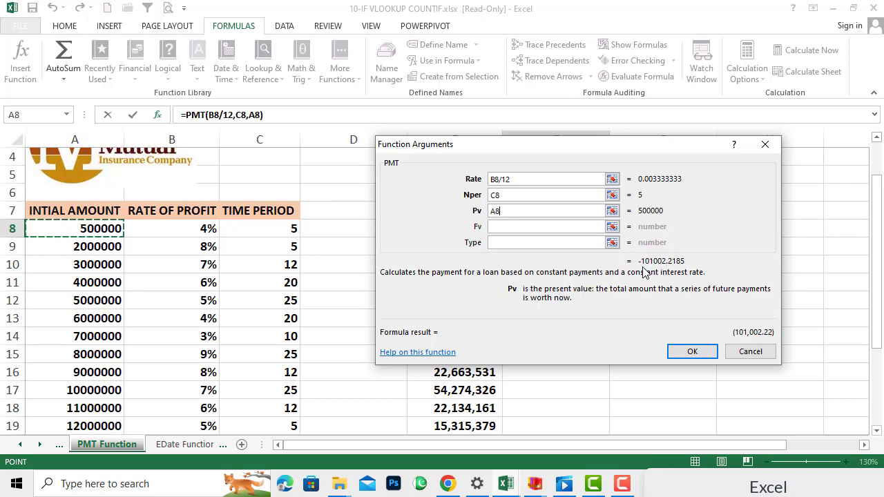
pyautogui.click(511, 212)
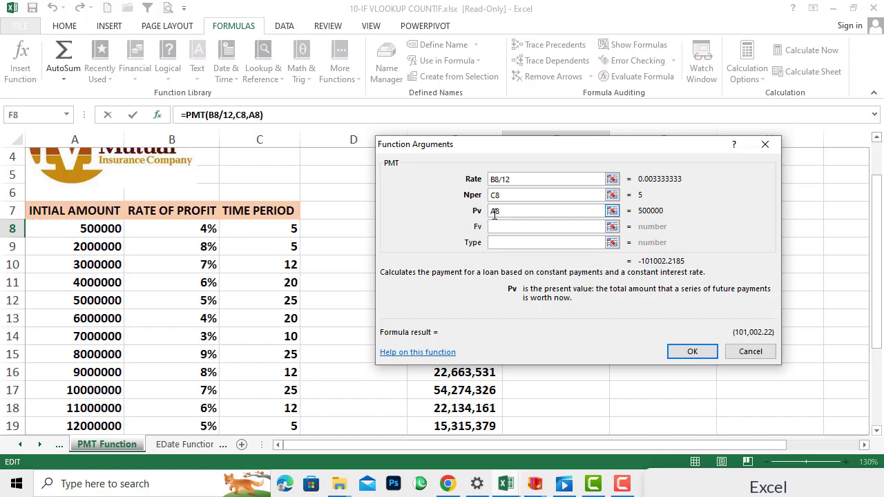
pyautogui.write('-')
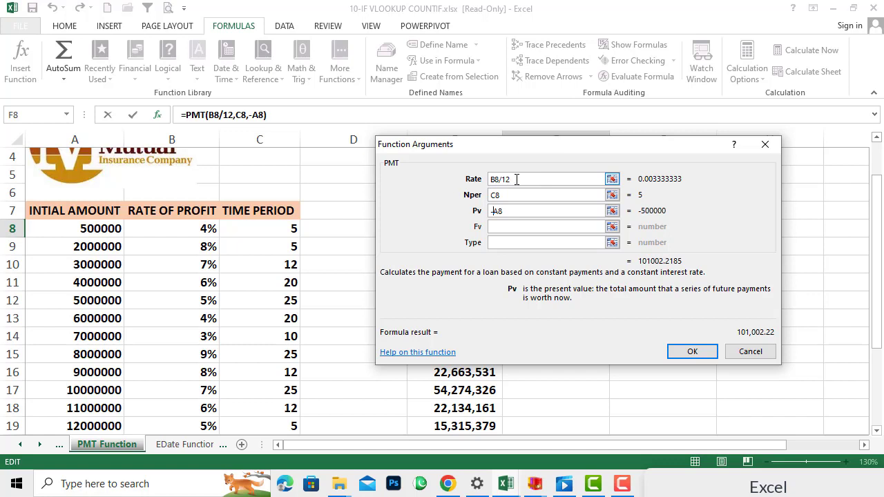
pyautogui.click(691, 352)
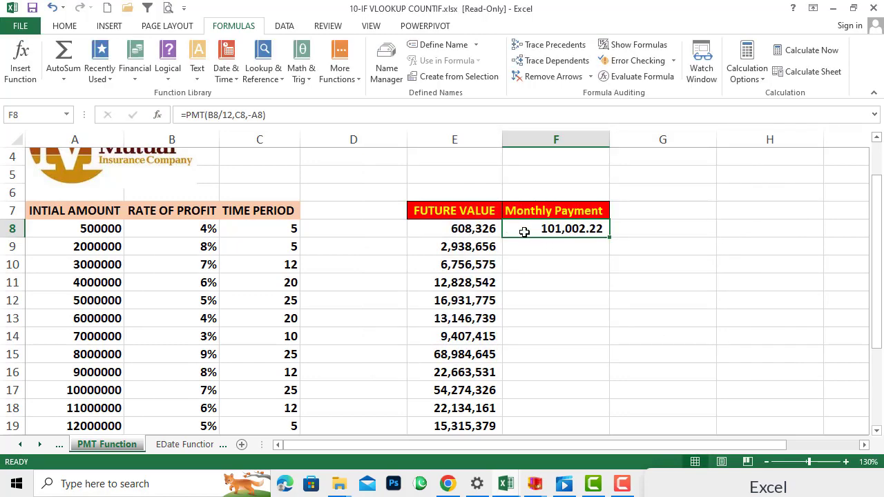
# Fill the PMT formula from F8 down to F26, giving 408,035.44, 259,580.24 and more
pyautogui.click(558, 269)
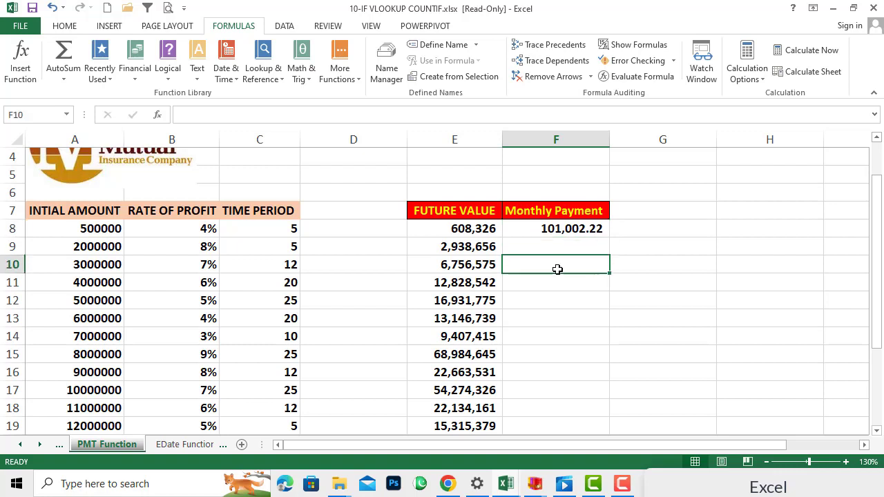
pyautogui.click(541, 231)
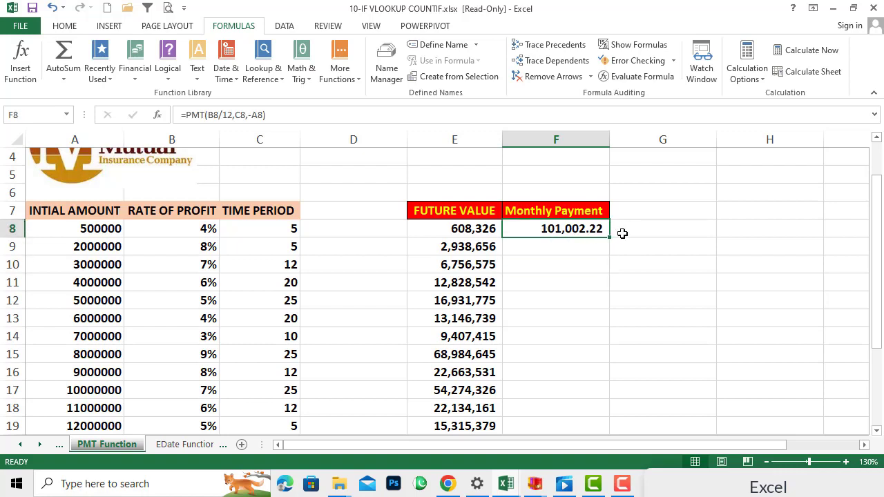
pyautogui.moveTo(610, 237); pyautogui.dragTo(584, 443)
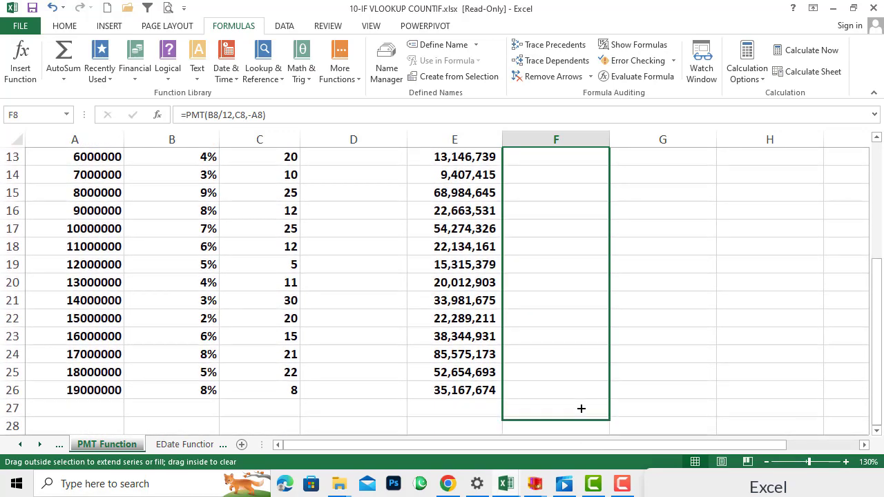
pyautogui.moveTo(584, 444); pyautogui.dragTo(581, 394)
pyautogui.scroll(4, 704, 386)
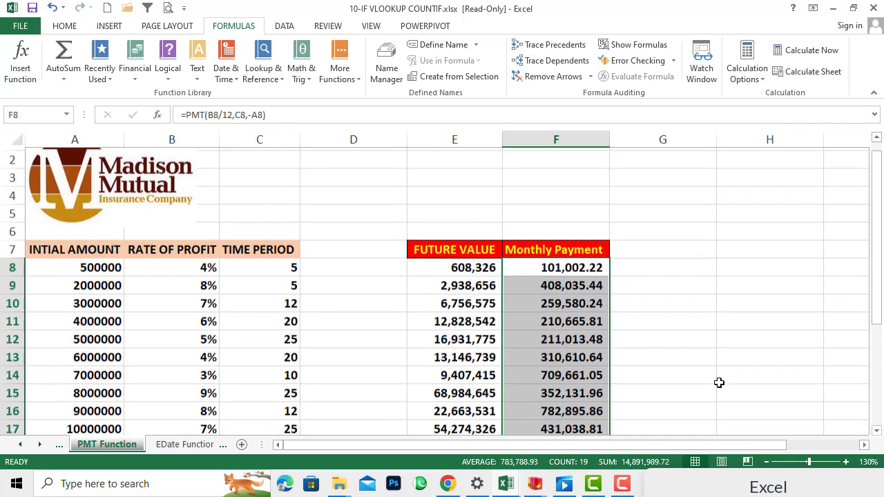
pyautogui.click(637, 300)
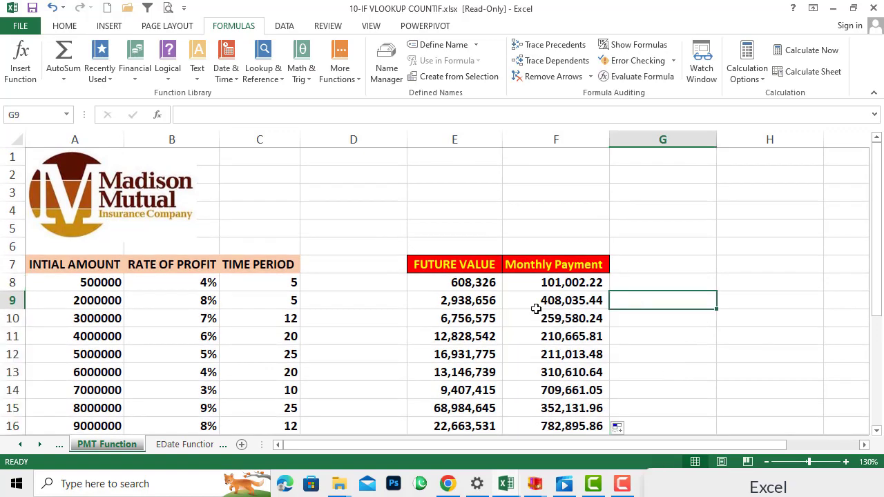